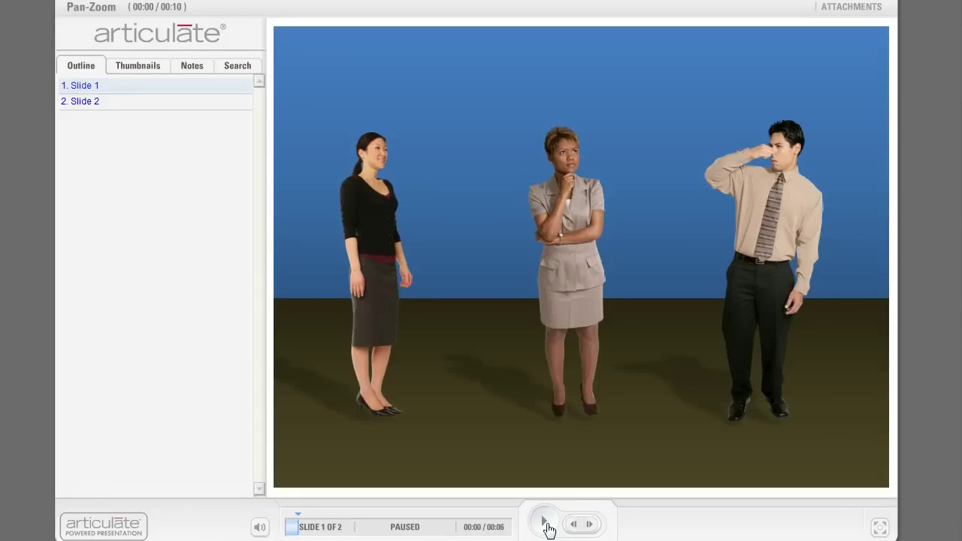
Play slide 1's pan in the Pan-Zoom player, then advance to slide 2.
click(547, 526)
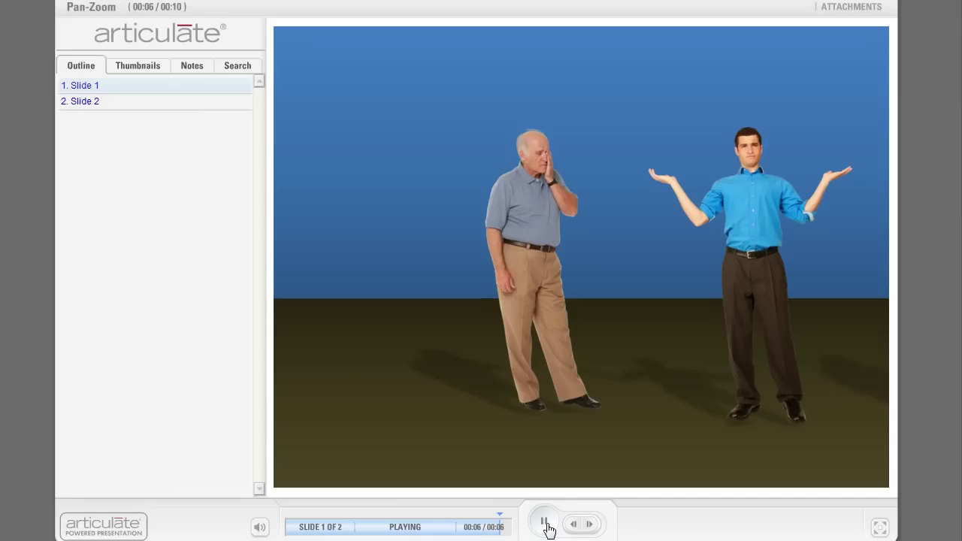
click(547, 526)
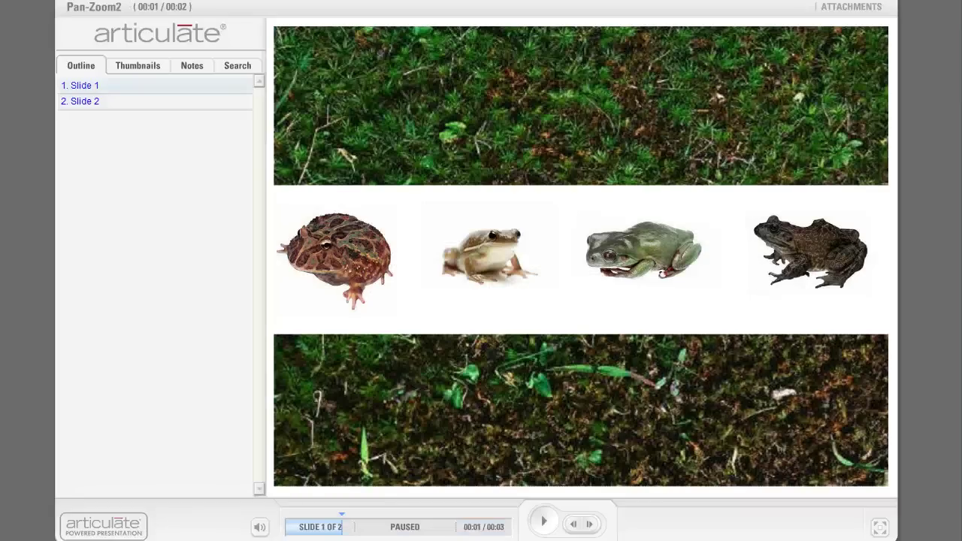
Play the Pan-Zoom2 frog-row pan, then advance to the final zoomed slide.
click(550, 528)
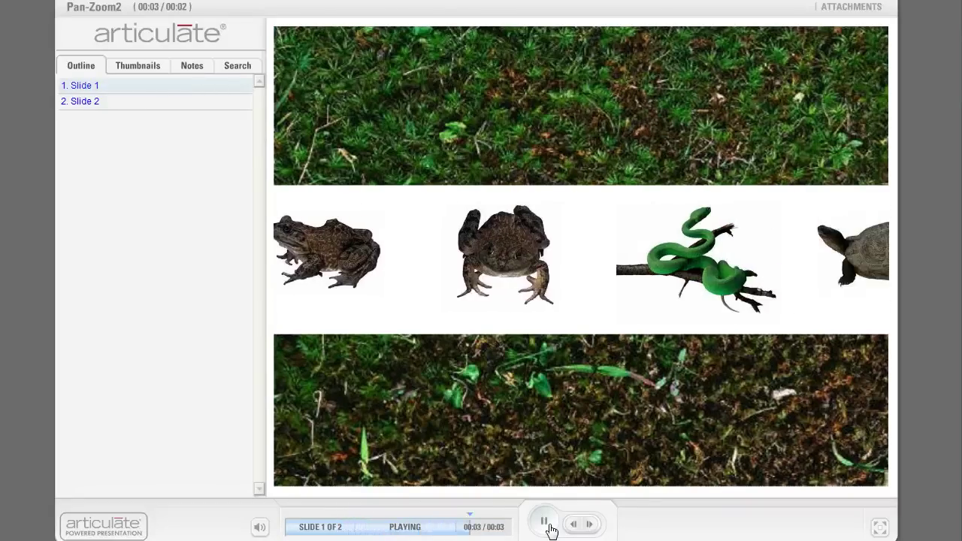
click(547, 524)
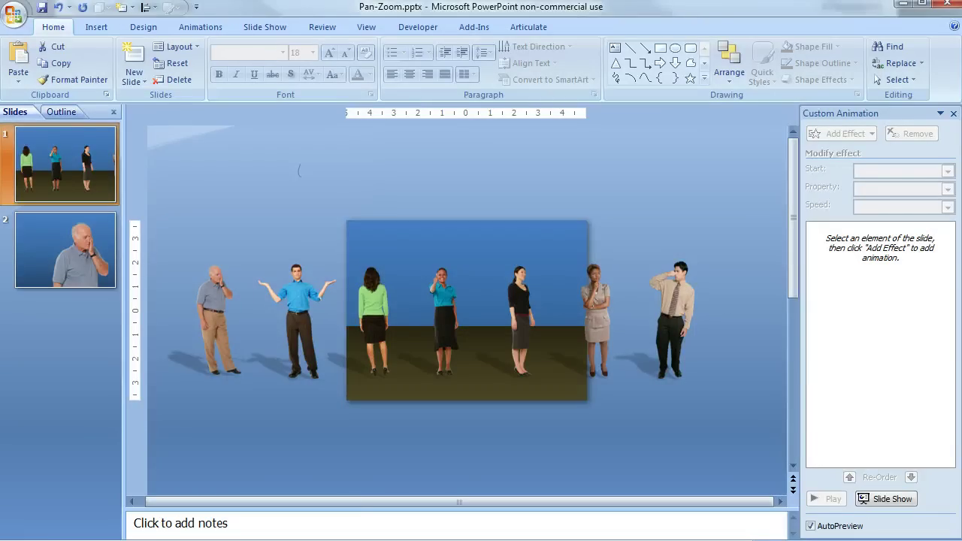
click(402, 351)
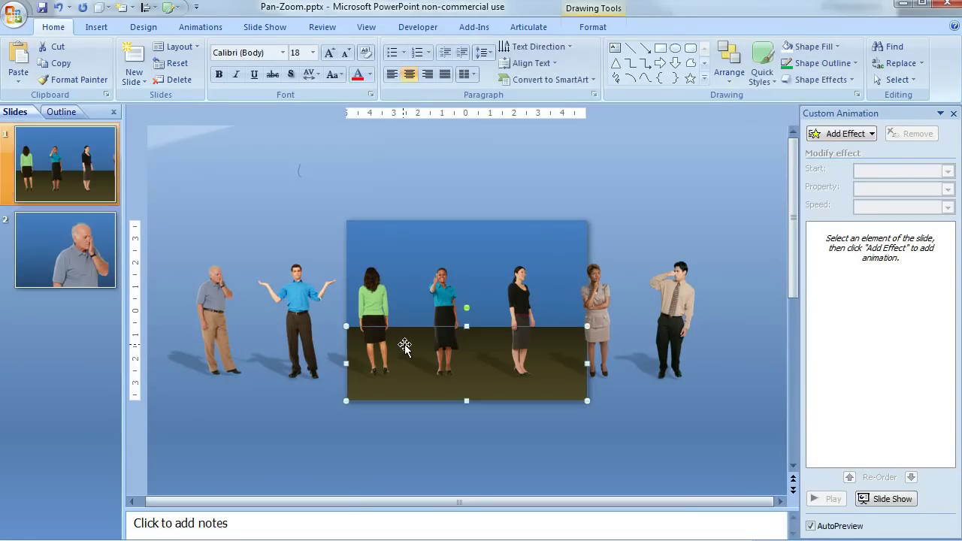
click(372, 308)
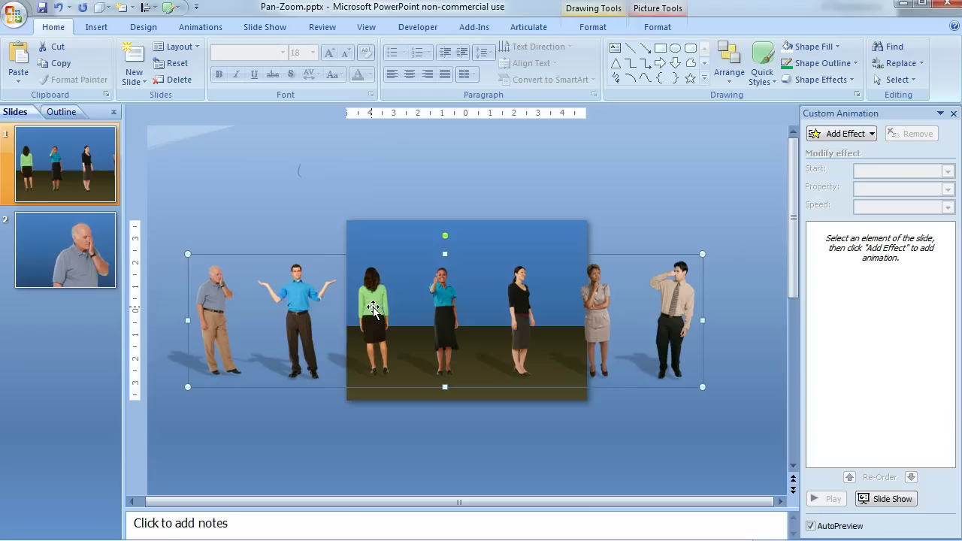
click(307, 295)
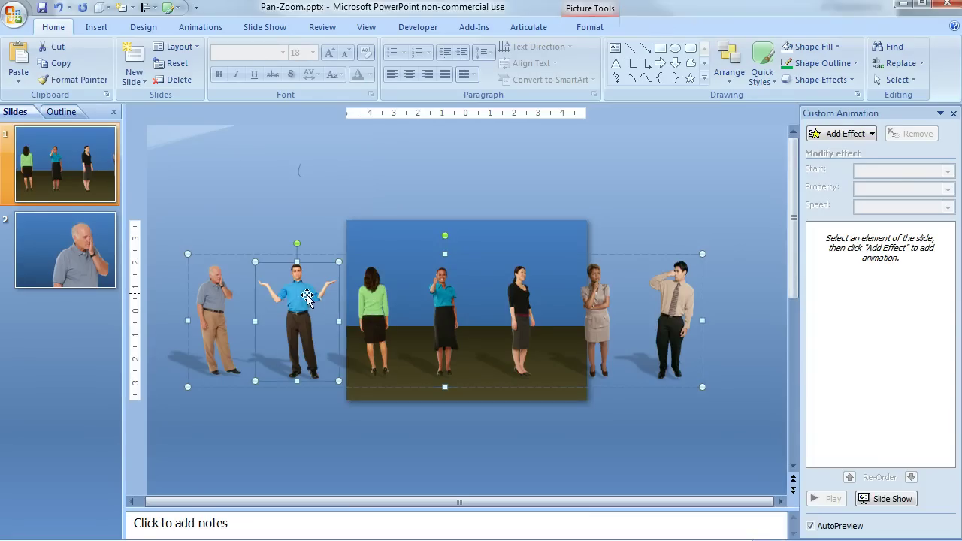
click(370, 294)
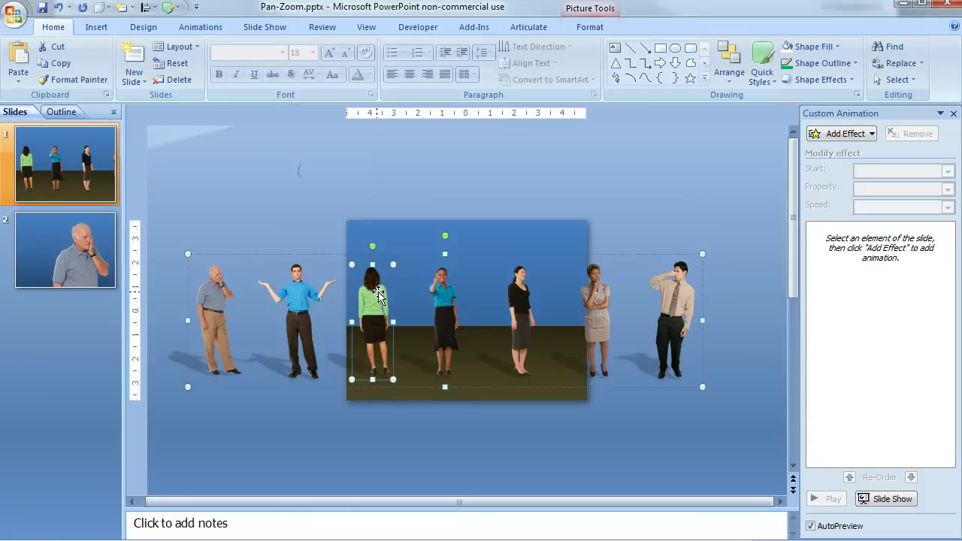
click(403, 237)
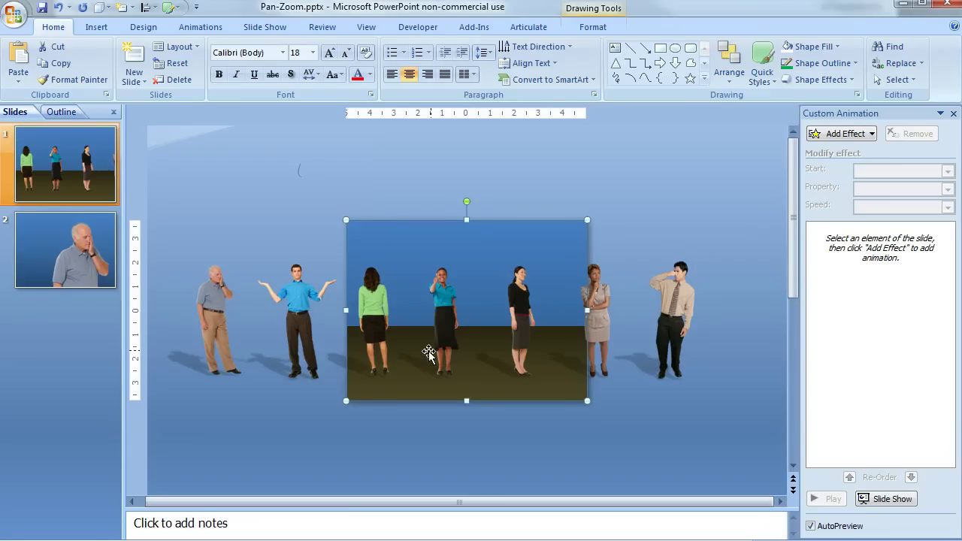
click(408, 385)
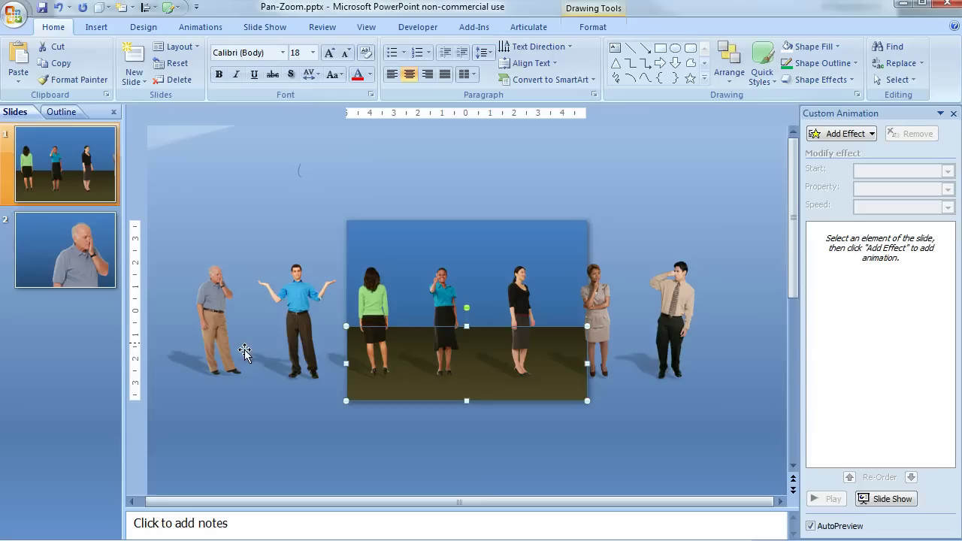
Drag the people row right into the stage frame, then duplicate slide 1 and return to it.
click(226, 295)
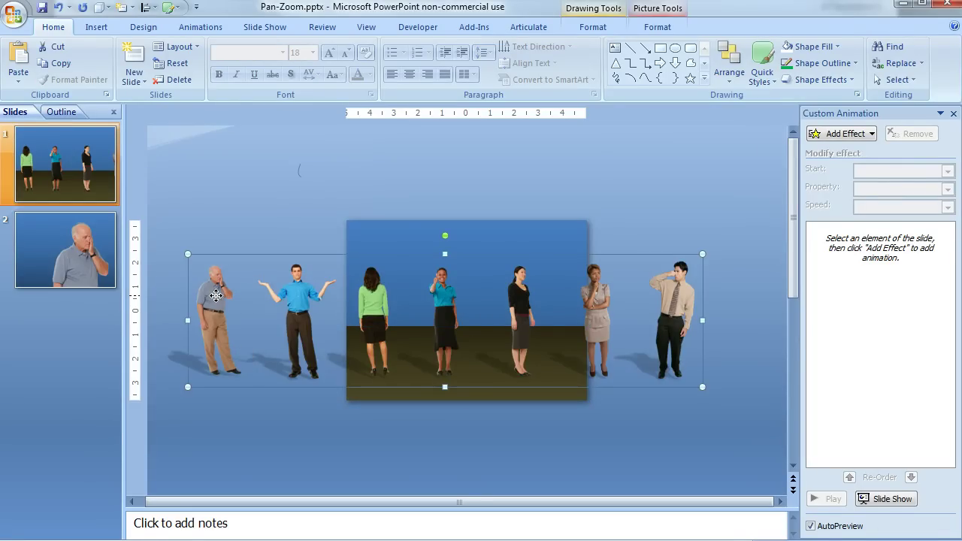
drag(217, 298, 466, 301)
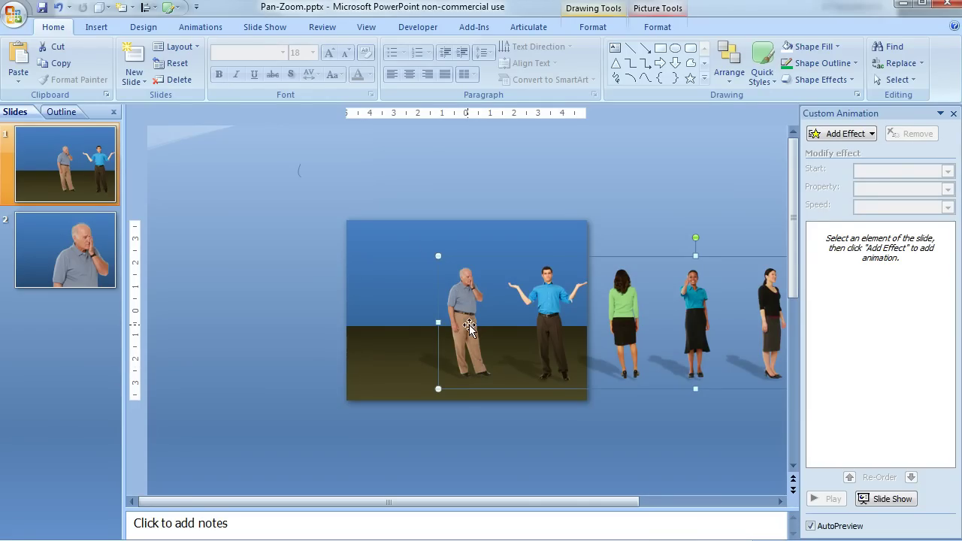
right_click(79, 149)
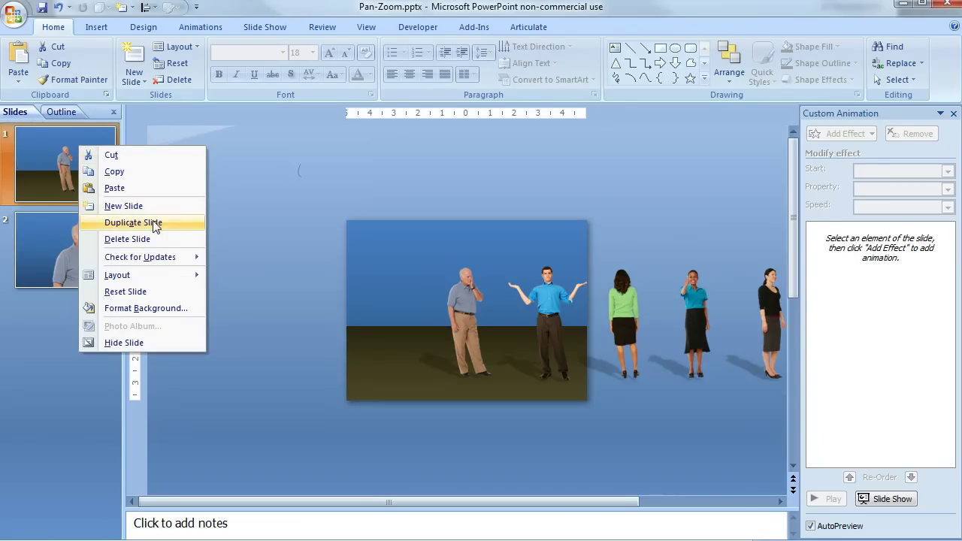
click(152, 224)
click(71, 150)
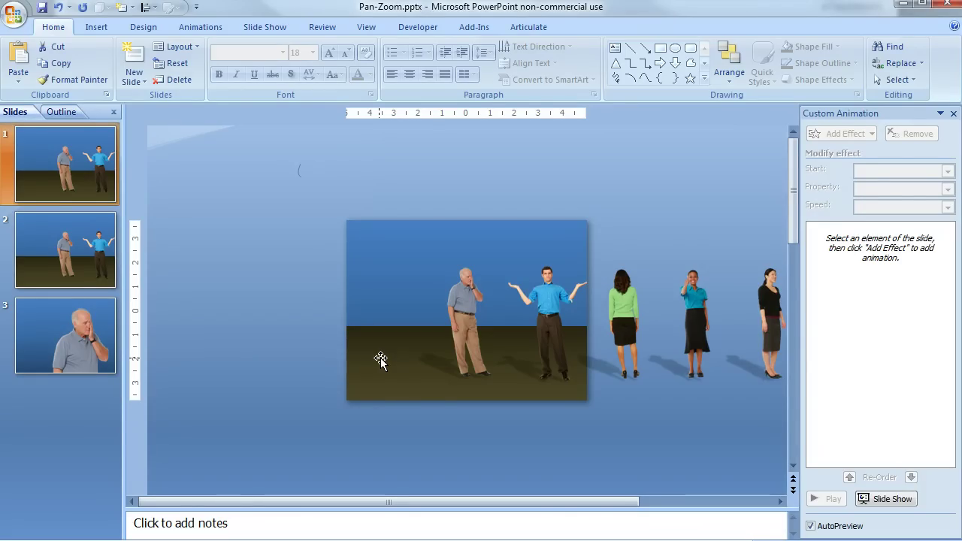
Add a Left motion path animation to the people group (Group 19) on slide 1.
click(479, 322)
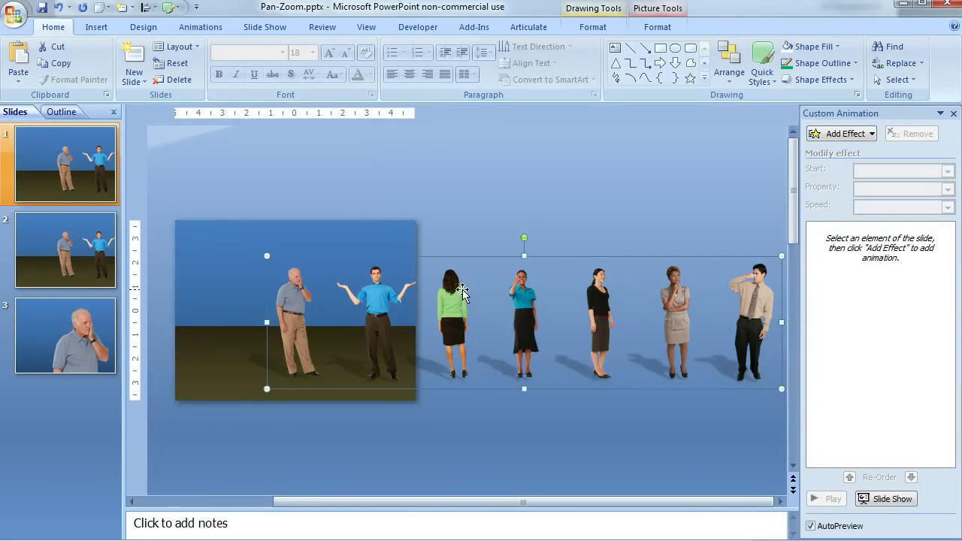
click(870, 137)
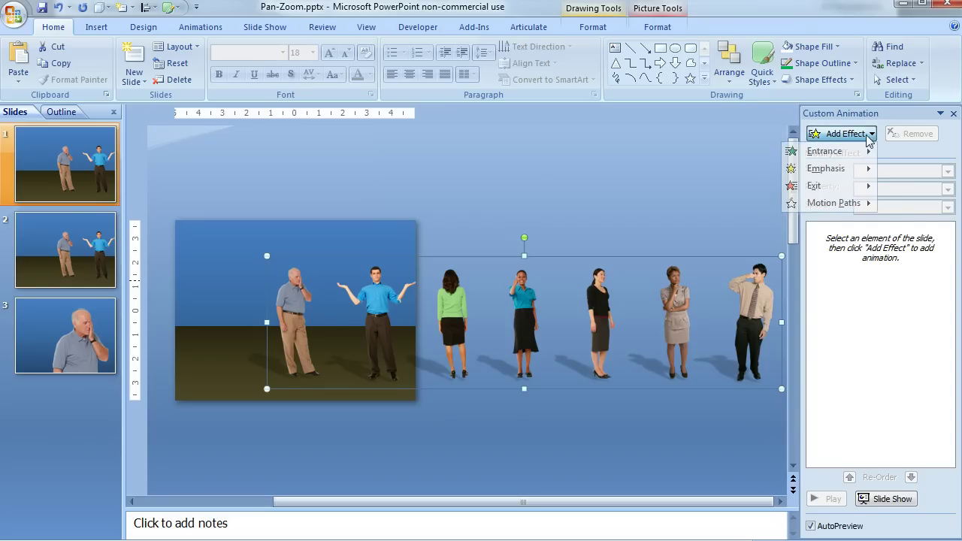
mouse_move(855, 207)
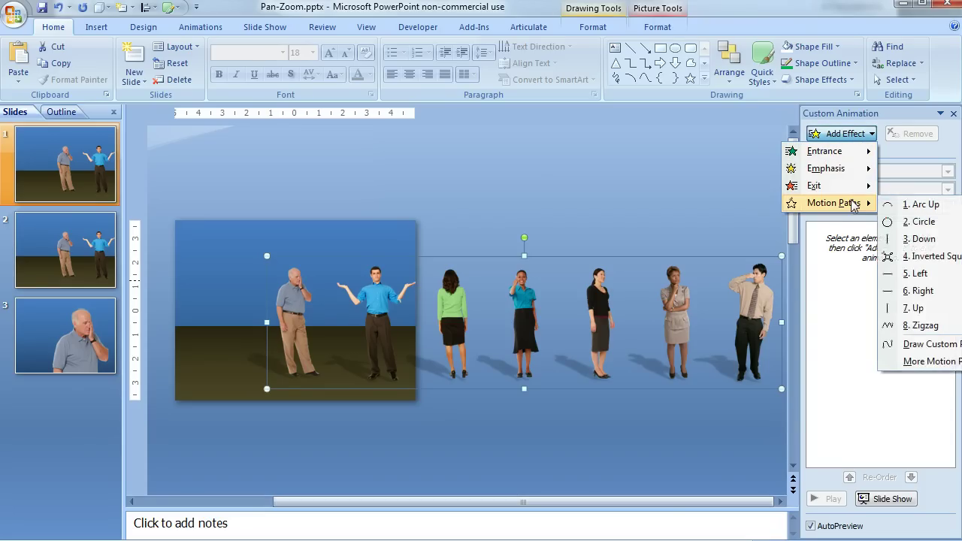
click(943, 278)
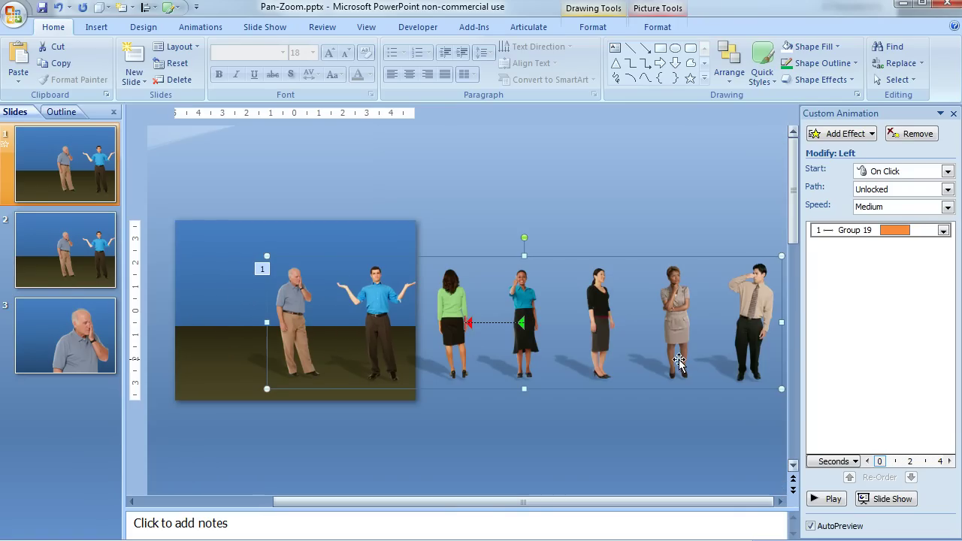
Reverse the motion path's direction so the people group moves right.
click(493, 322)
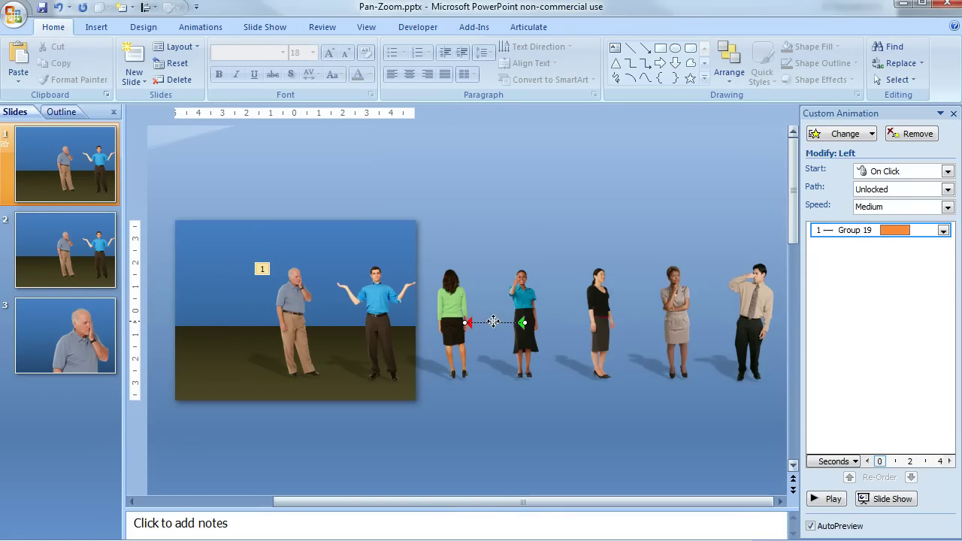
right_click(494, 323)
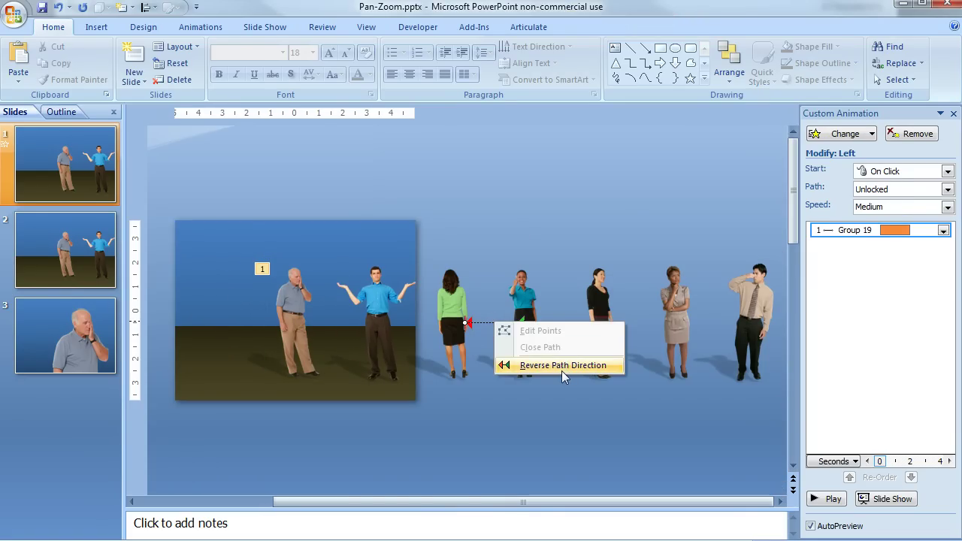
click(563, 366)
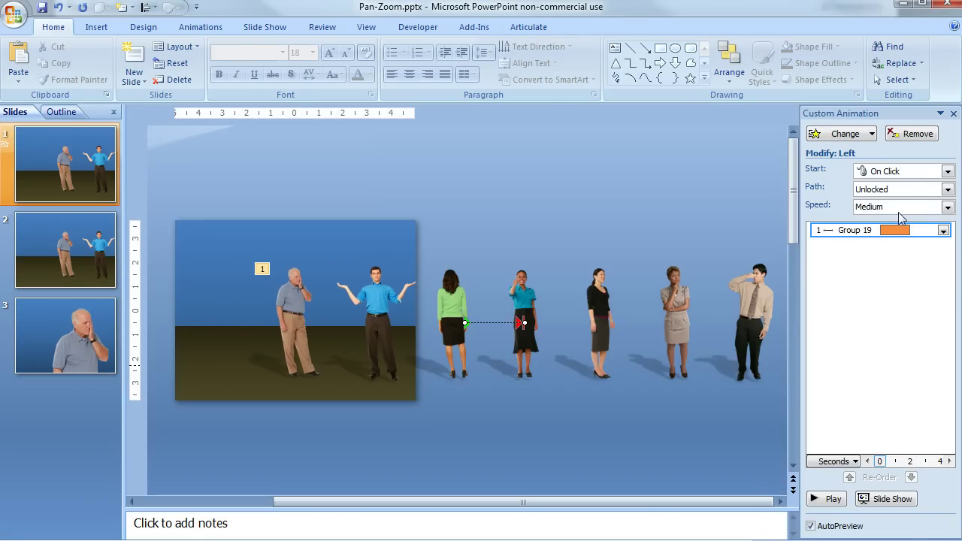
Set the path animation to start With Previous and stretch its start to the slide's left edge.
click(949, 171)
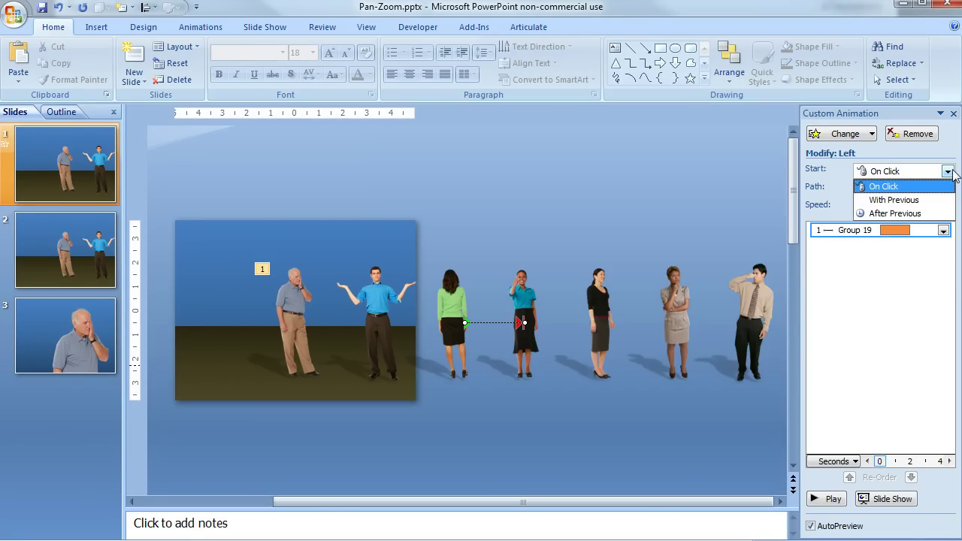
click(923, 200)
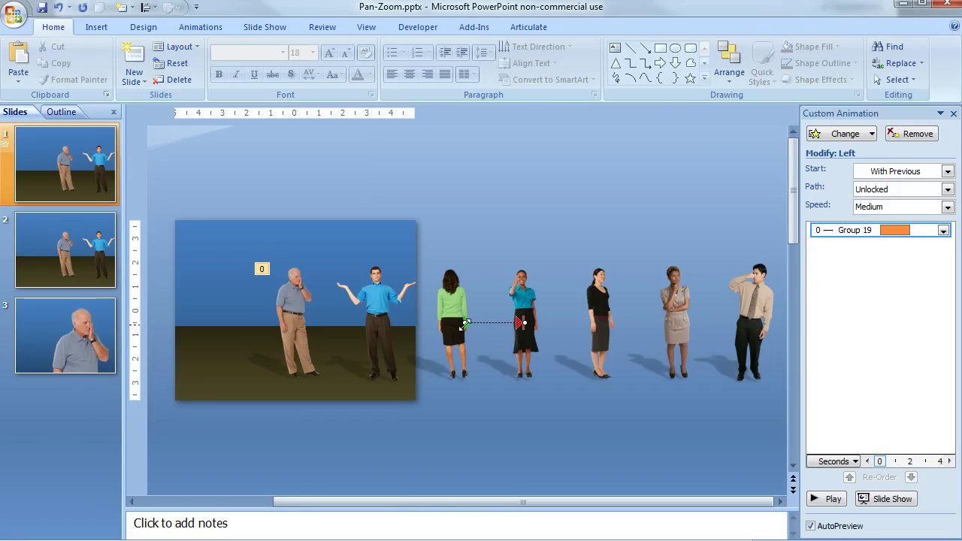
drag(465, 323, 228, 326)
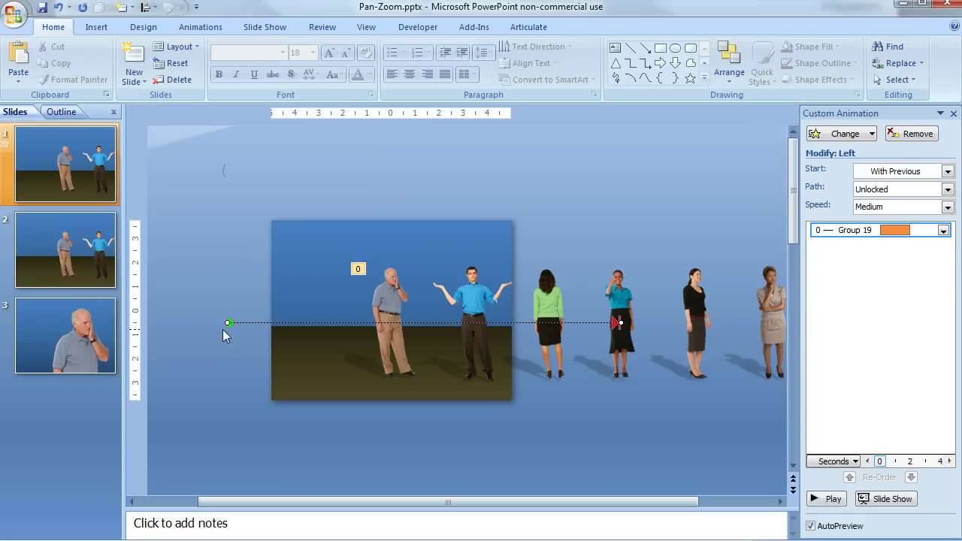
Change Group 19's animation speed from 2 to 6 seconds in its Timing settings.
click(944, 230)
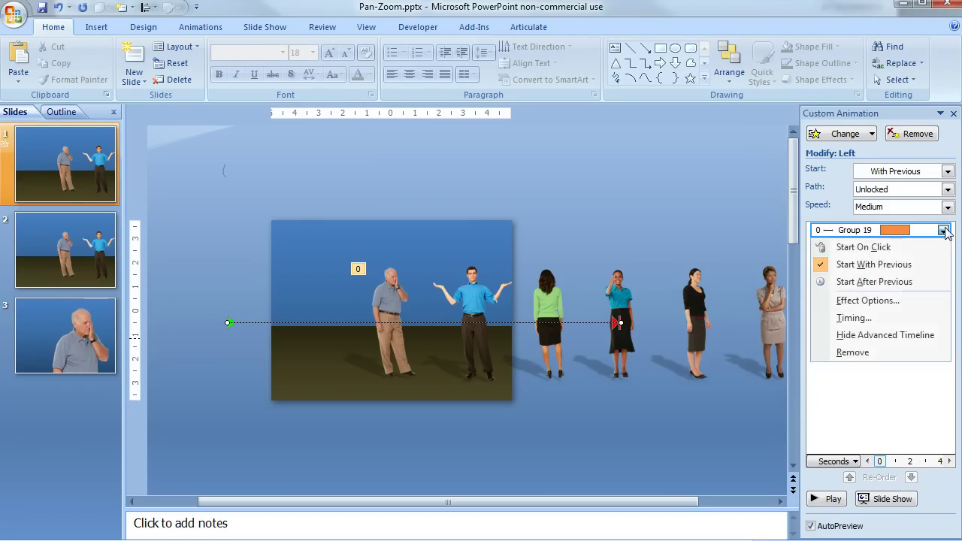
click(897, 319)
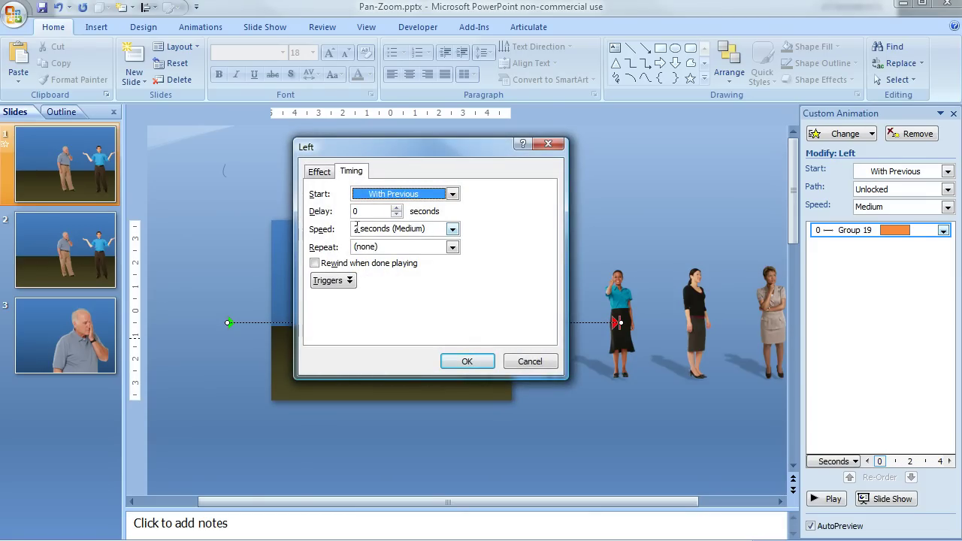
click(358, 228)
click(366, 227)
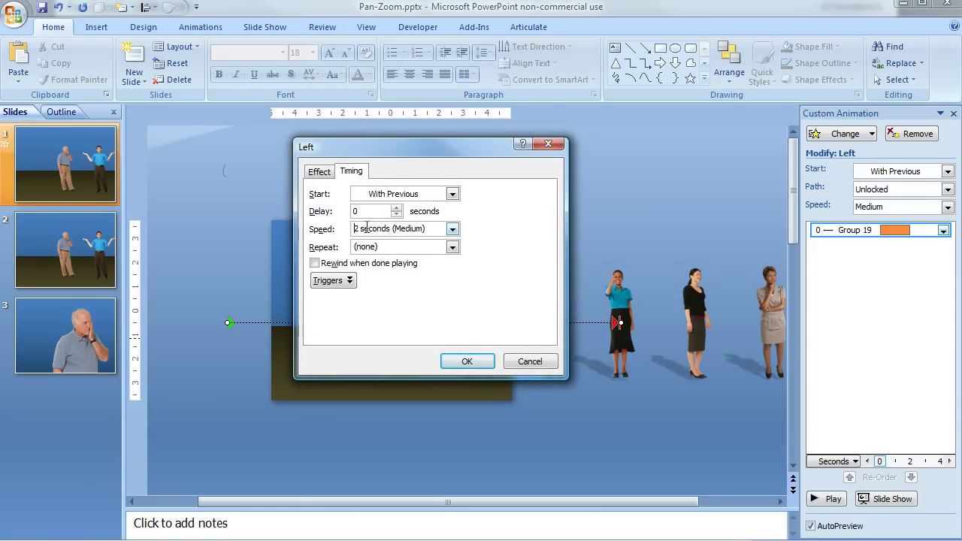
key(BackSpace)
key(BackSpace)
text(6)
click(467, 362)
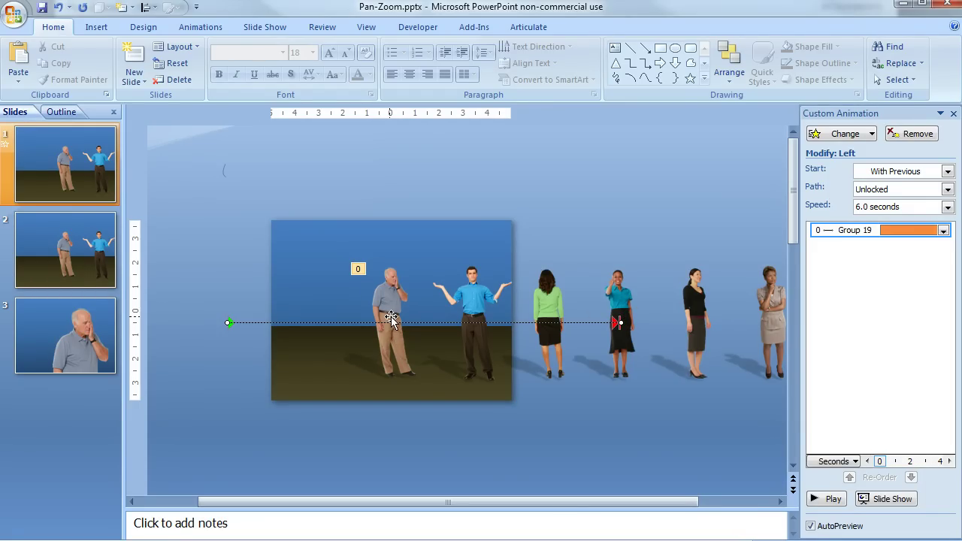
On slide 3, select the old-man close-up picture on its own.
click(96, 324)
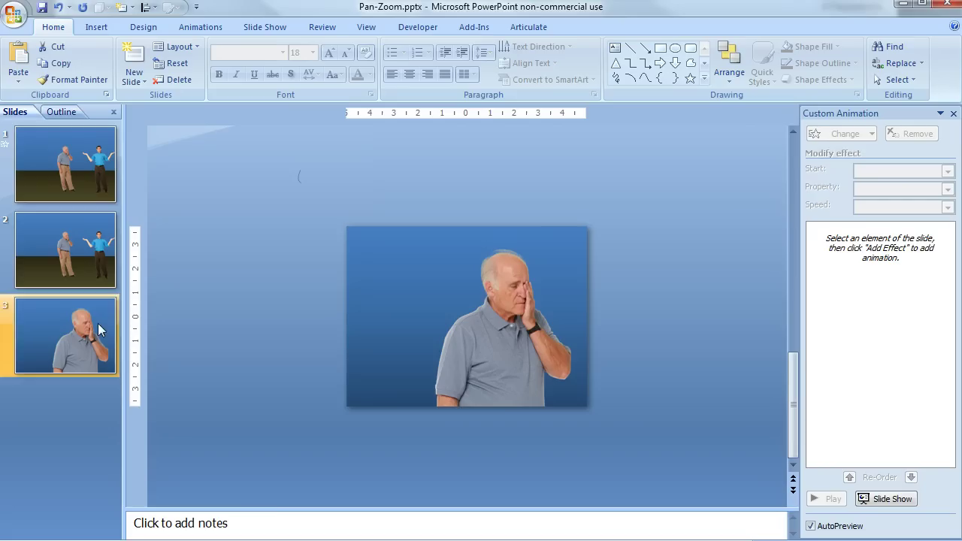
click(467, 369)
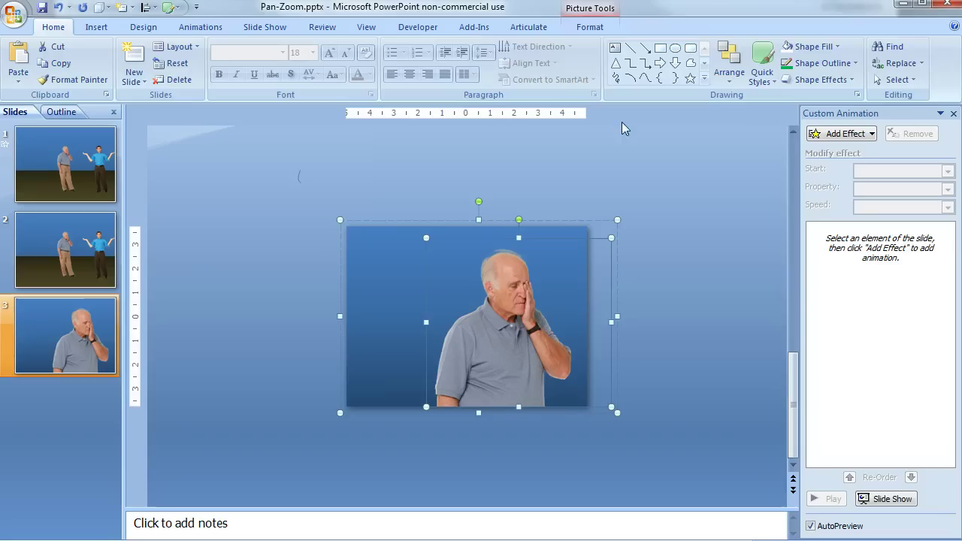
click(592, 30)
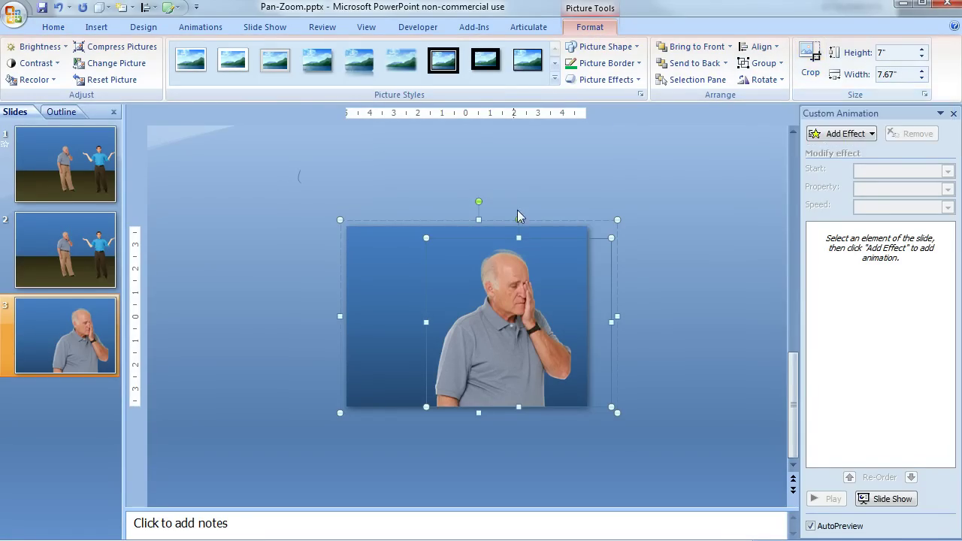
click(439, 199)
click(399, 242)
click(388, 236)
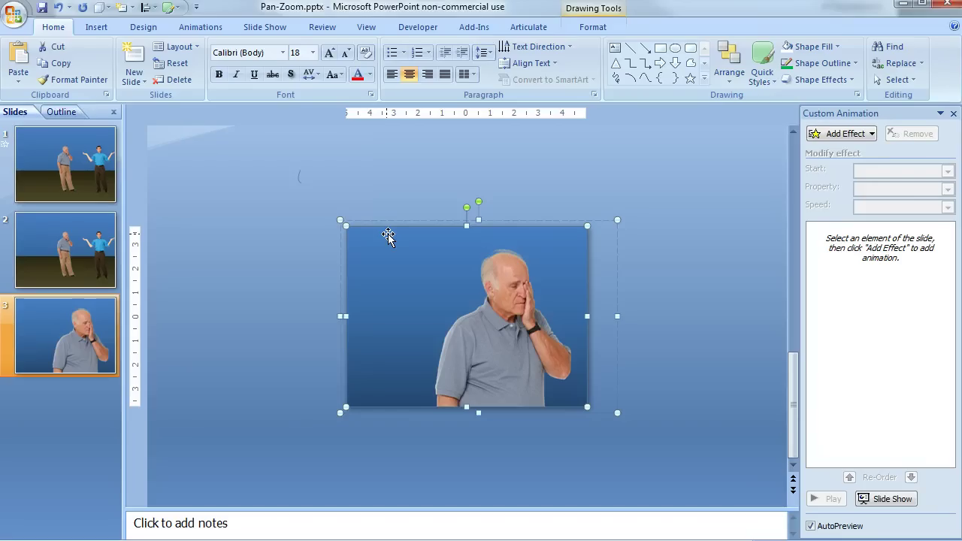
click(393, 198)
click(416, 246)
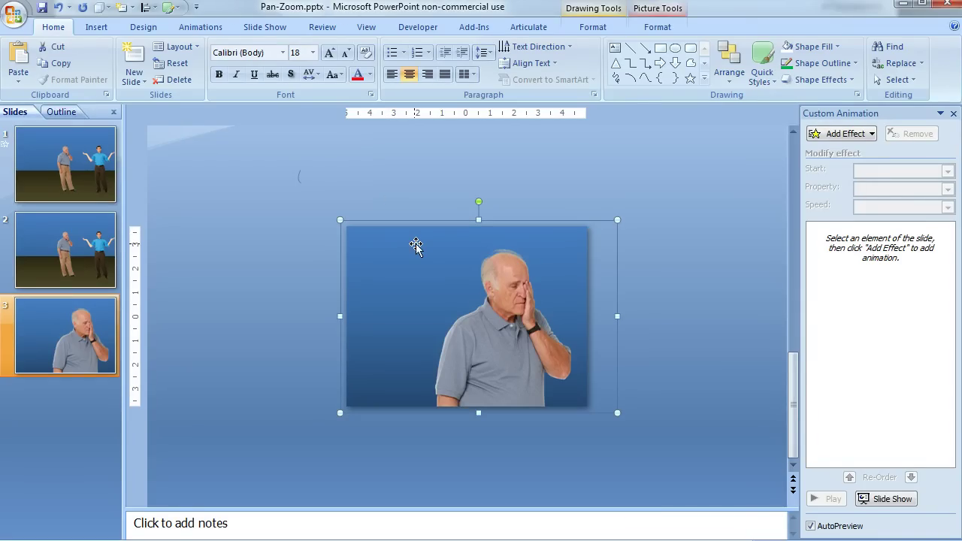
Cut the old-man picture from slide 3 and paste it onto slide 2.
right_click(416, 253)
mouse_move(479, 348)
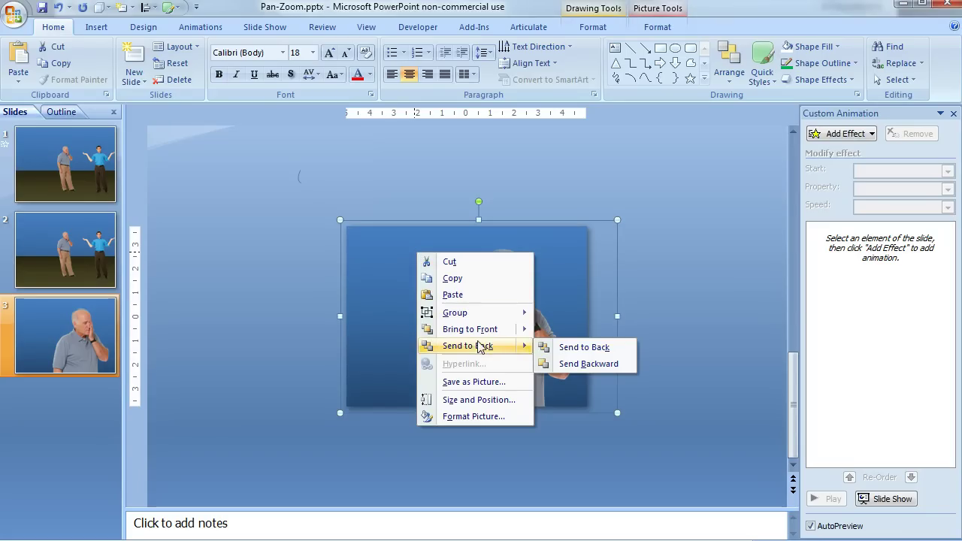
click(477, 262)
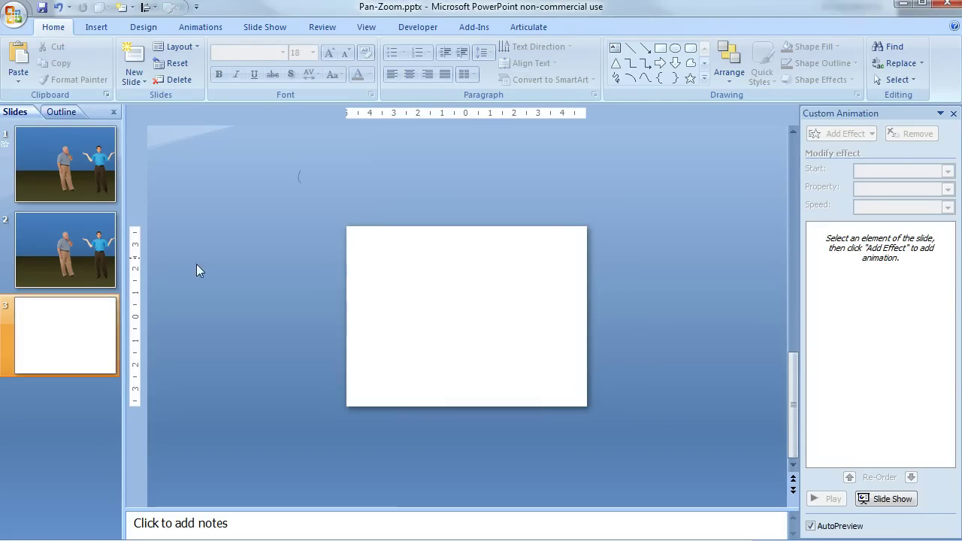
click(33, 229)
right_click(275, 266)
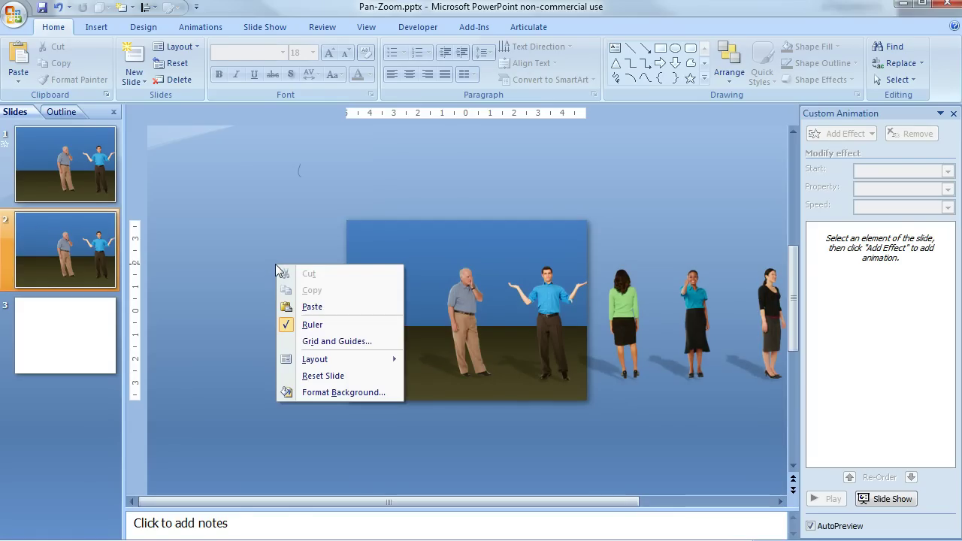
click(315, 307)
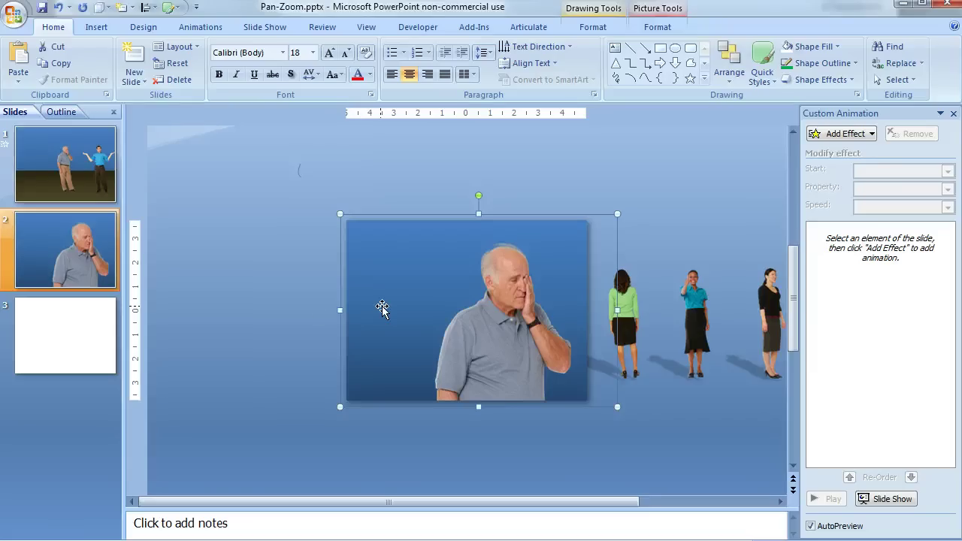
Give the old-man picture a Faded Zoom entrance starting With Previous.
click(865, 136)
mouse_move(833, 153)
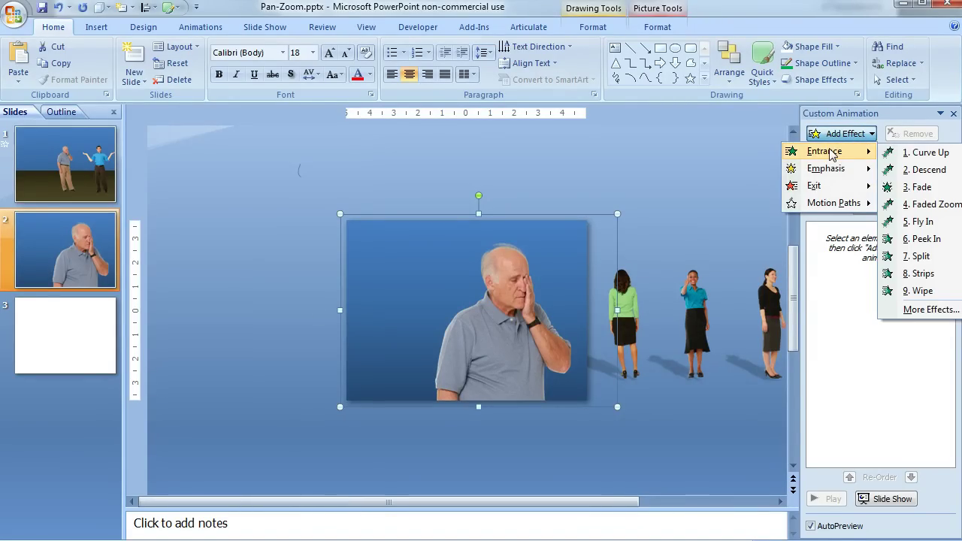
click(935, 205)
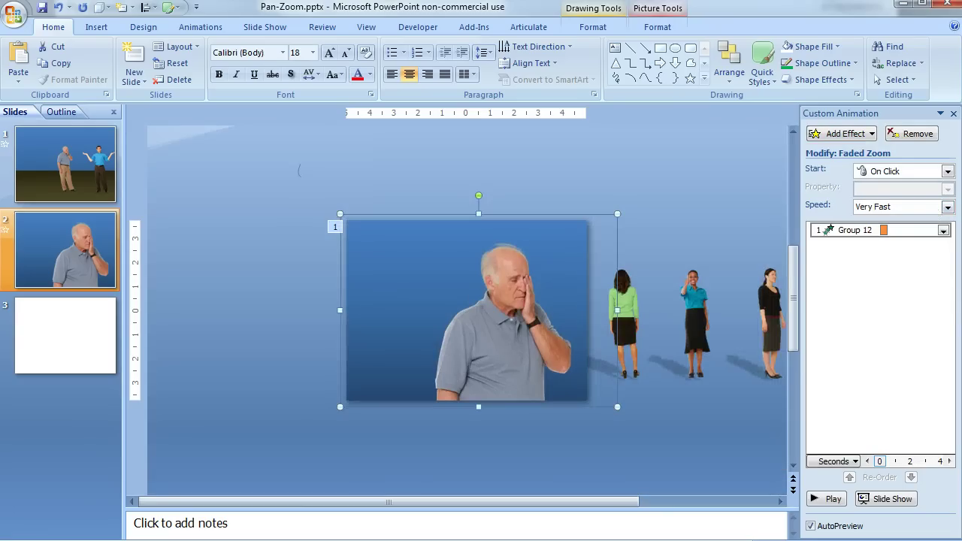
click(948, 171)
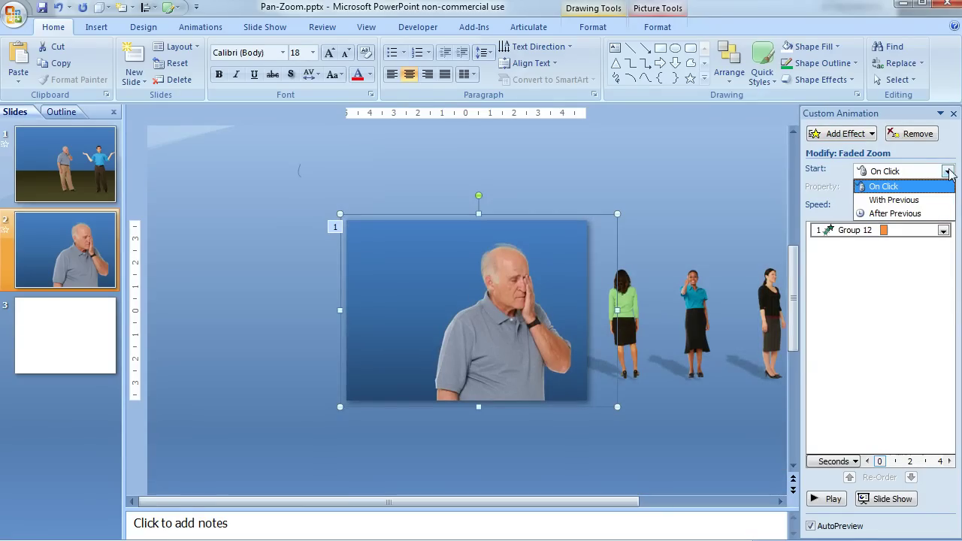
click(925, 200)
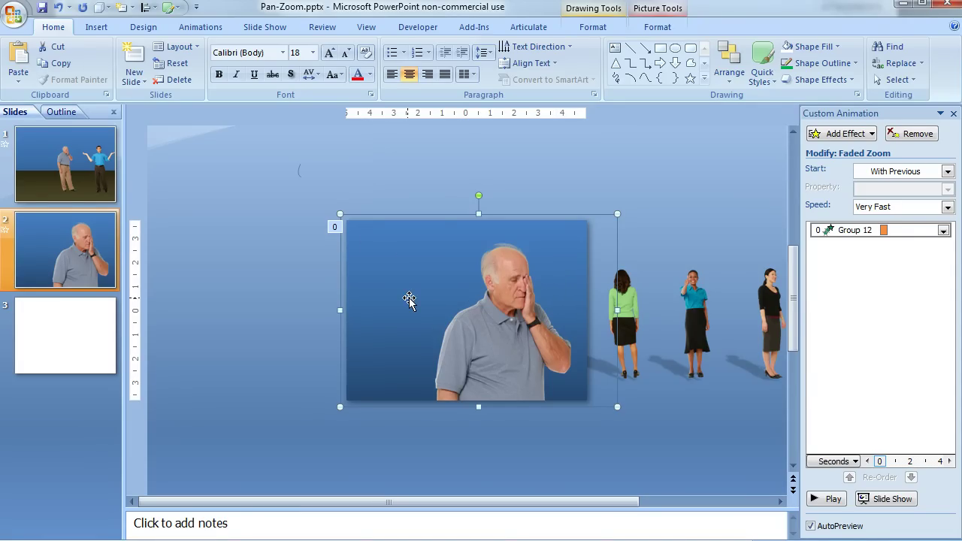
Delete the now-blank slide 3.
click(88, 345)
right_click(89, 345)
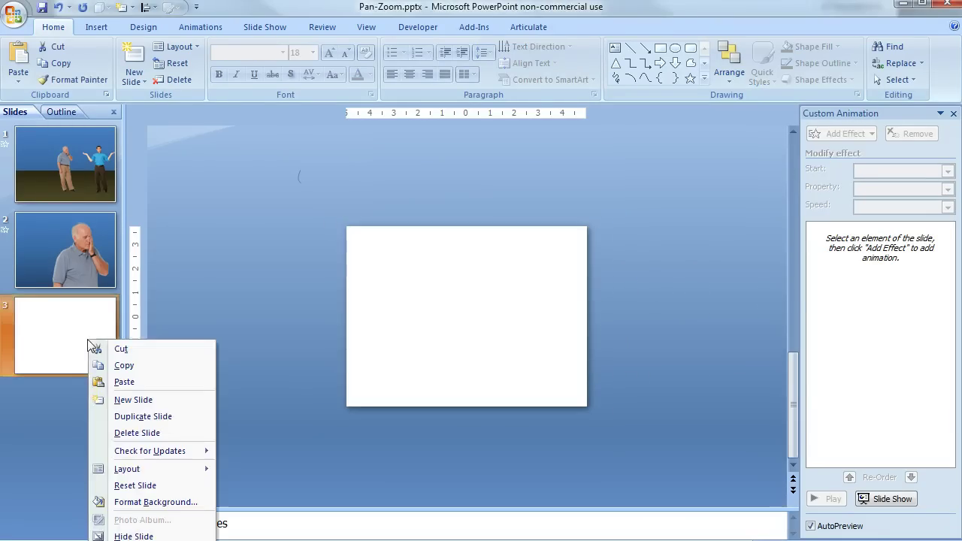
click(133, 432)
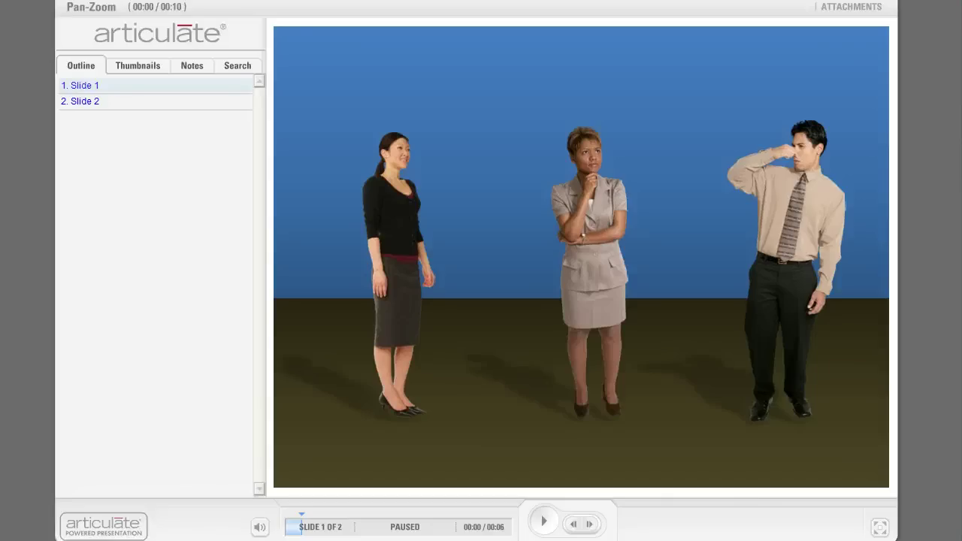
Play slide 1's pan across the people, then continue to slide 2's faded zoom.
click(546, 526)
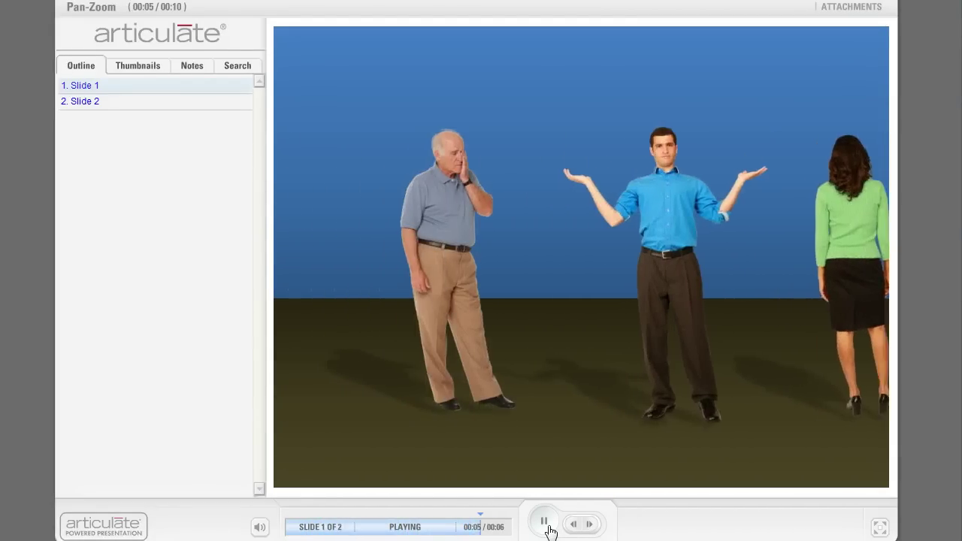
click(549, 526)
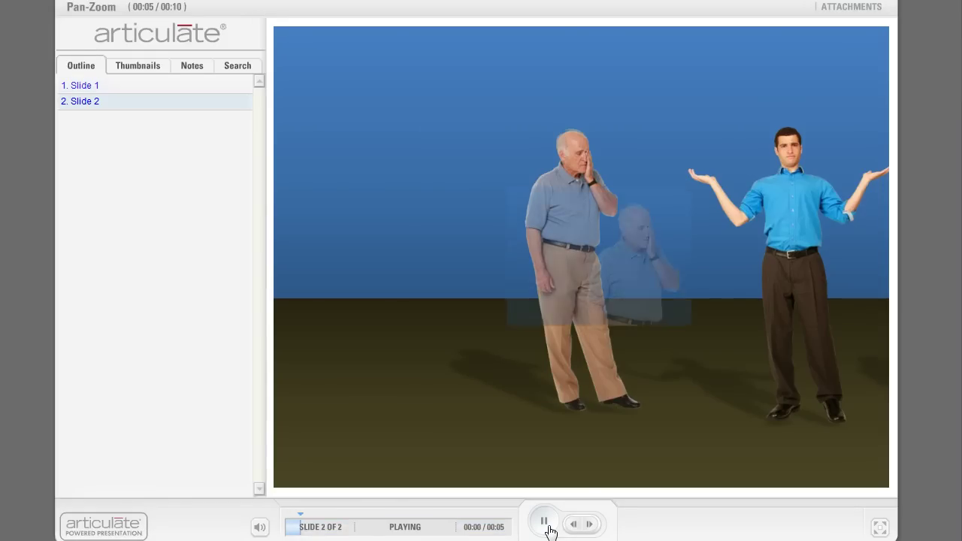